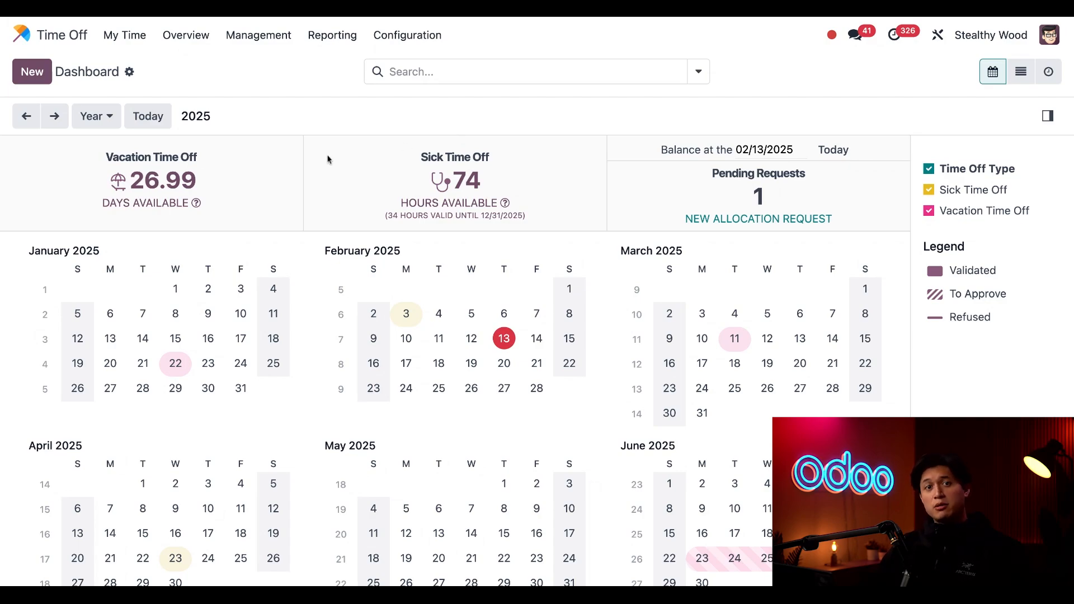
- Check which time off types a new time off request offers, leaving the request unsaved
{"action": "left_click", "coordinate": [32, 71]}
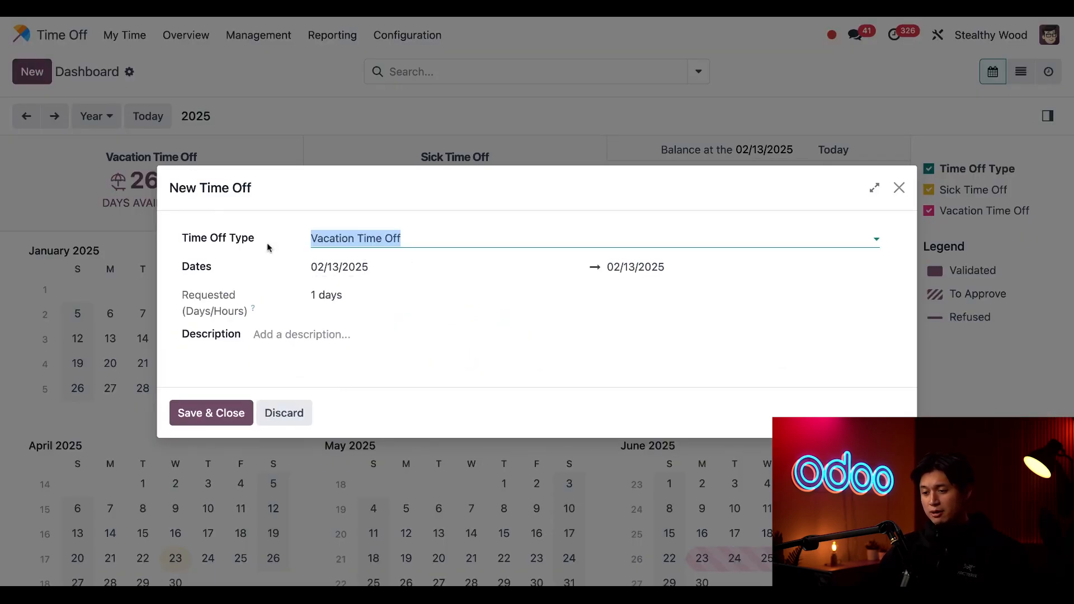
{"action": "left_click", "coordinate": [463, 237]}
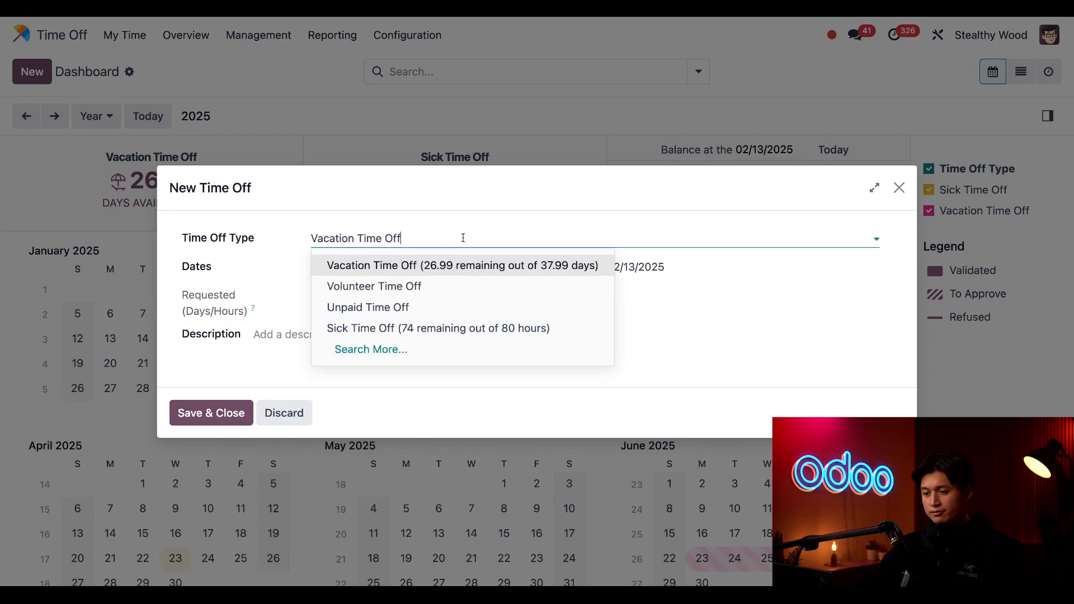
{"action": "left_click", "coordinate": [462, 206]}
{"action": "left_click", "coordinate": [899, 188]}
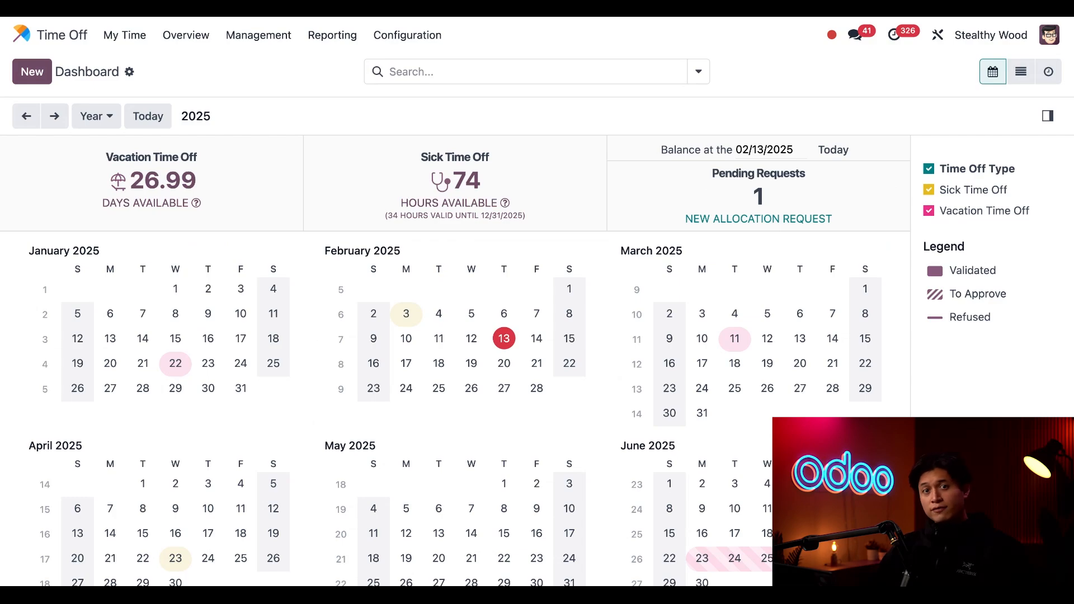
- Open the configuration list of time off types
{"action": "left_click", "coordinate": [428, 39]}
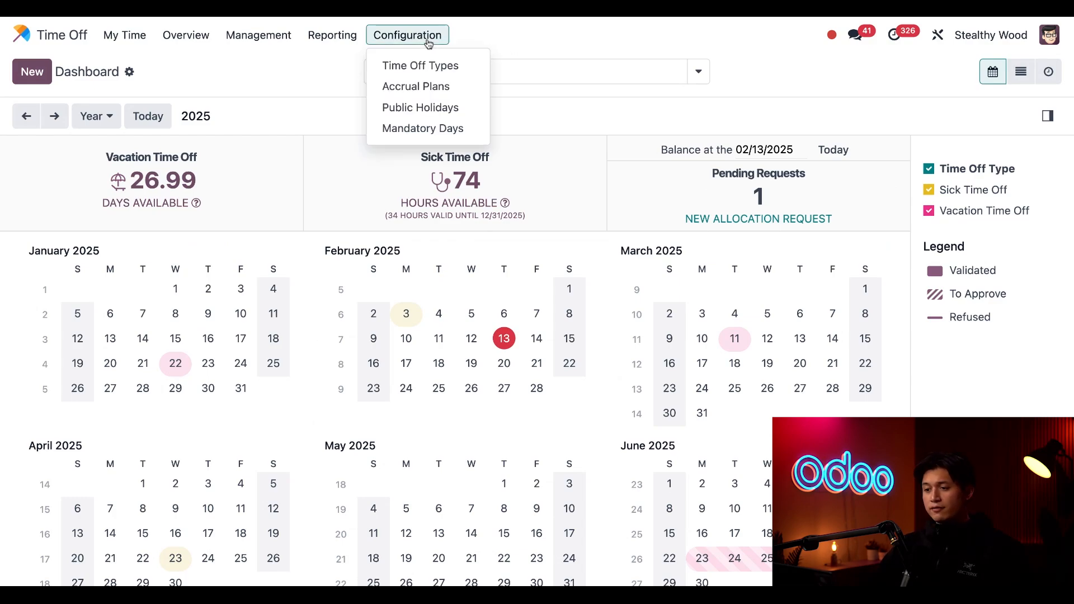
{"action": "left_click", "coordinate": [460, 70]}
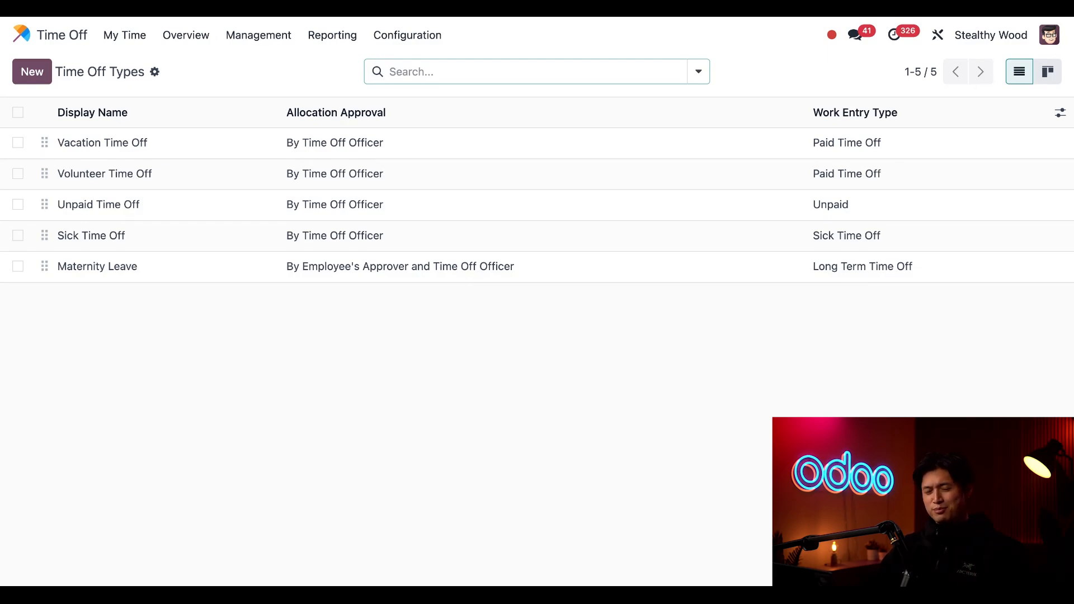
{"action": "left_click", "coordinate": [130, 311]}
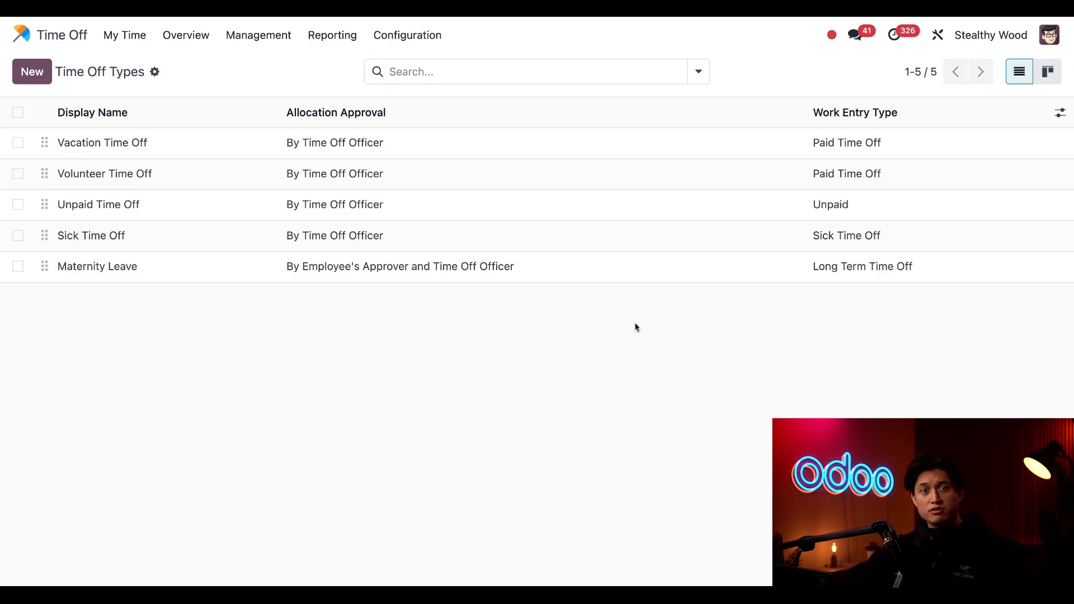
- Create a time off type named Training Time Off with its requests approved by the Employee's Approver
{"action": "left_click", "coordinate": [34, 74]}
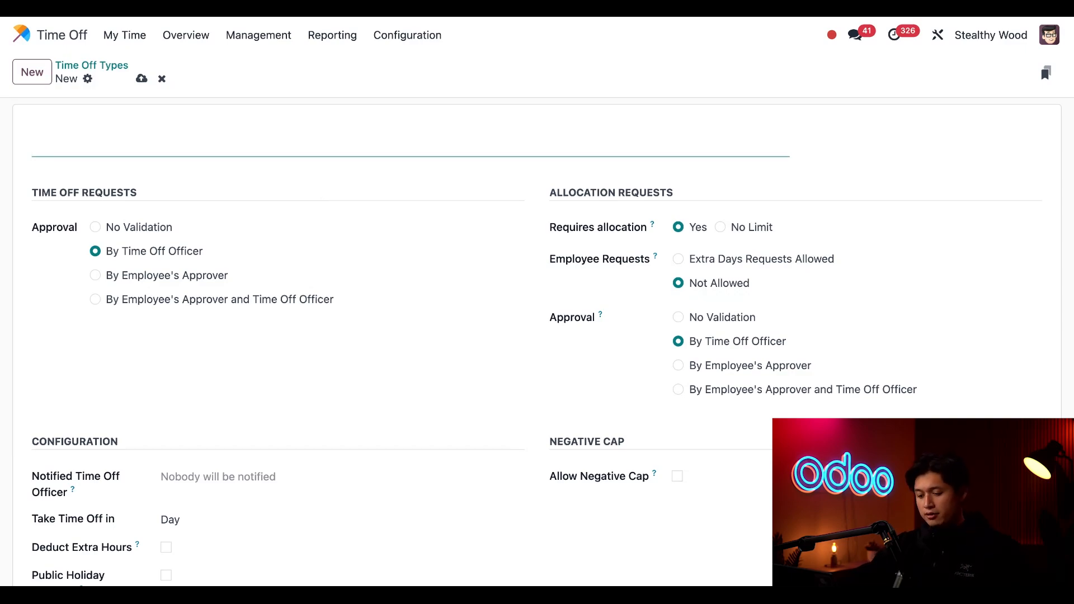
{"action": "type", "text": "Training Ti"}
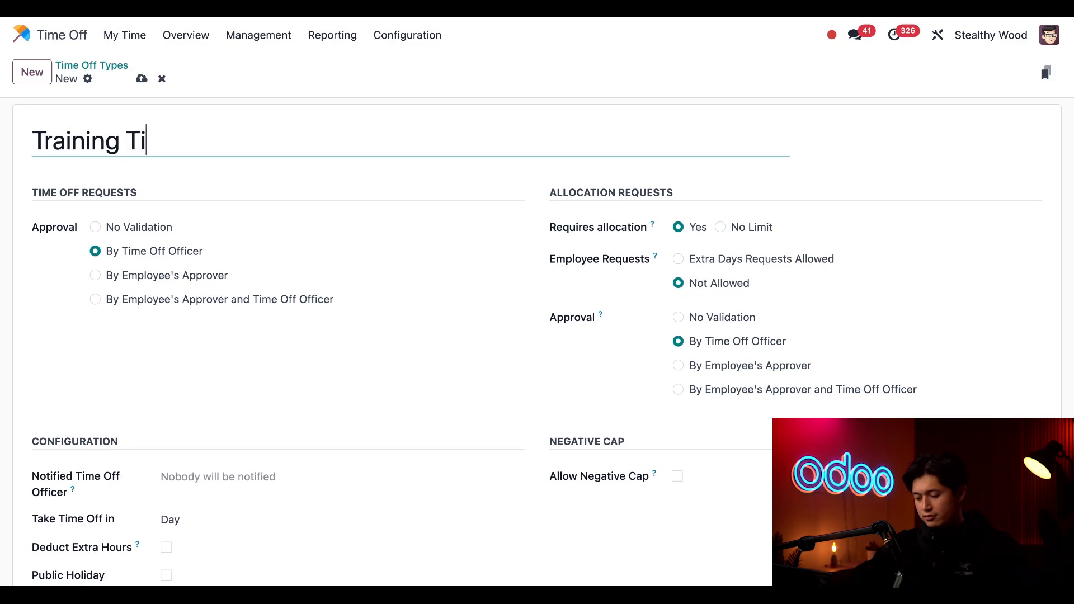
{"action": "type", "text": "me OFF"}
{"action": "key", "text": "BackSpace"}
{"action": "key", "text": "BackSpace"}
{"action": "type", "text": "ff"}
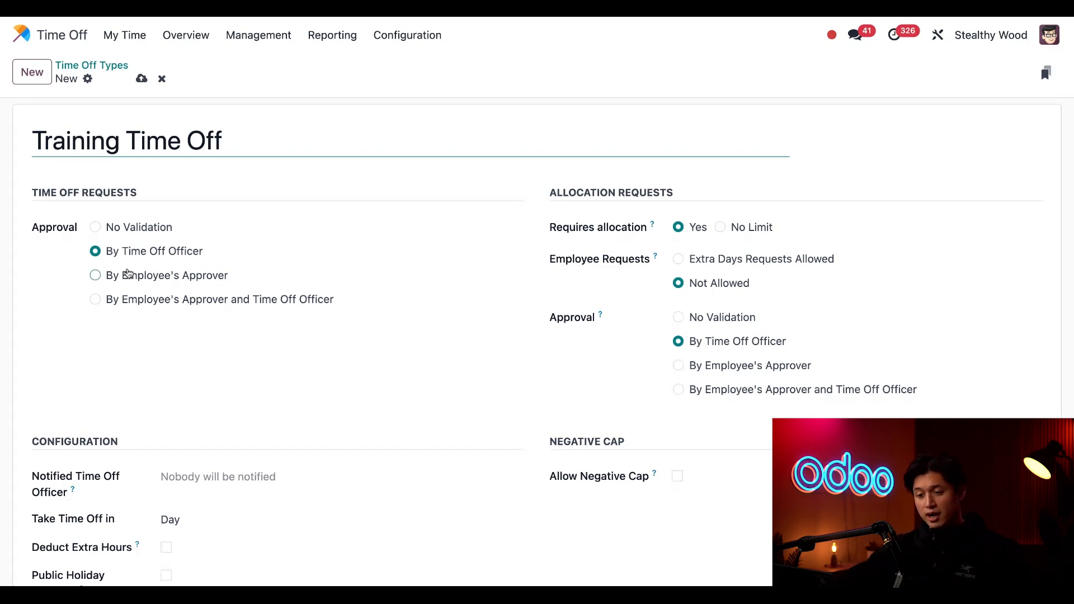
{"action": "left_click", "coordinate": [96, 276]}
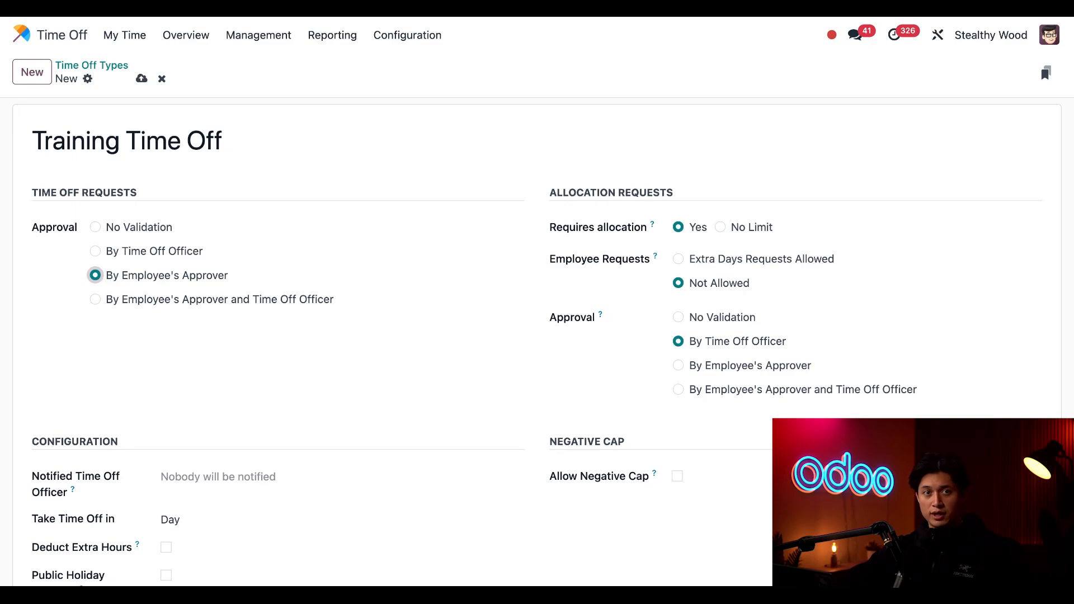
- Choose an employee as the notified time off officer and allow supporting documents to be attached
{"action": "scroll", "coordinate": [537, 335], "scroll_direction": "down", "scroll_amount": 5}
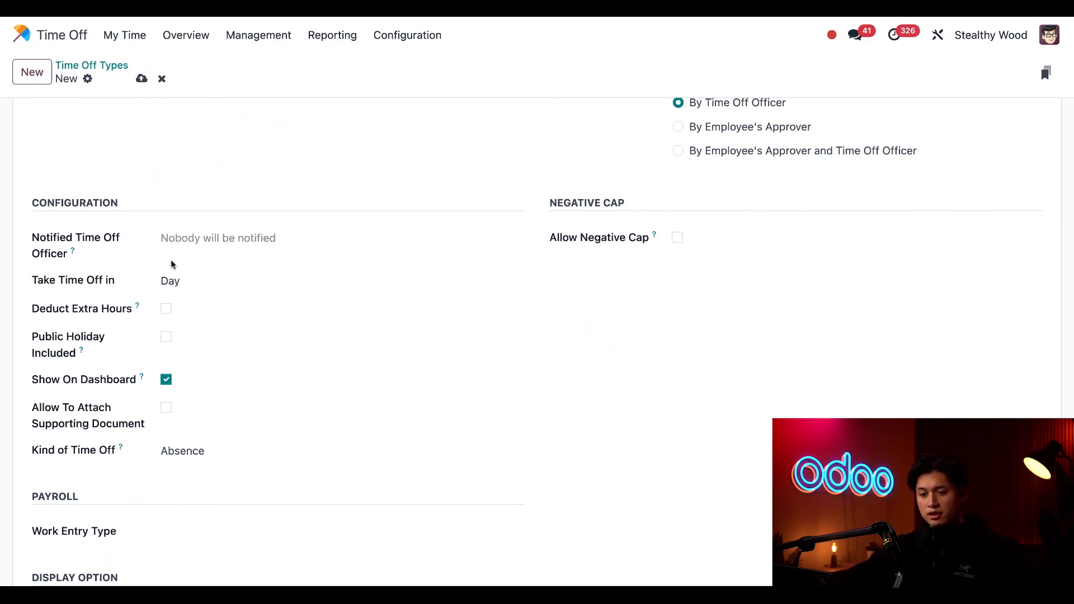
{"action": "left_click", "coordinate": [219, 241]}
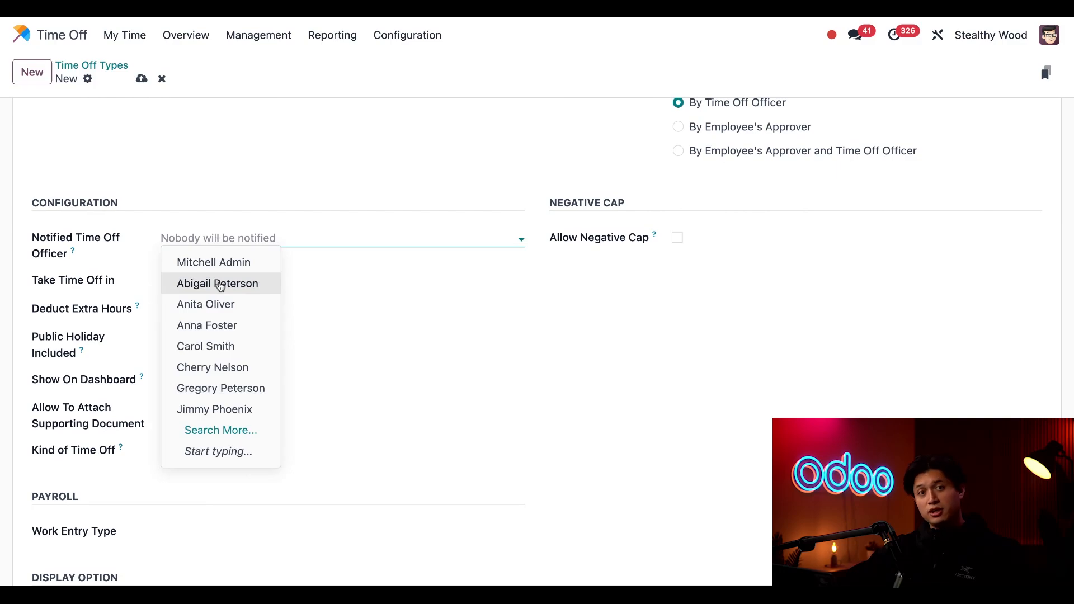
{"action": "left_click", "coordinate": [220, 285]}
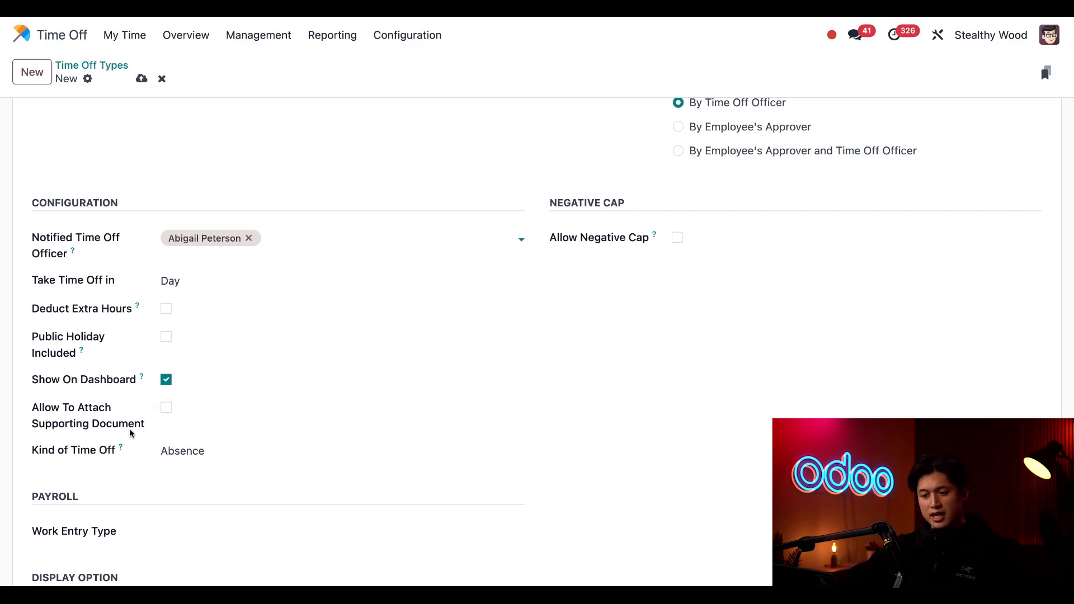
{"action": "left_click", "coordinate": [167, 409]}
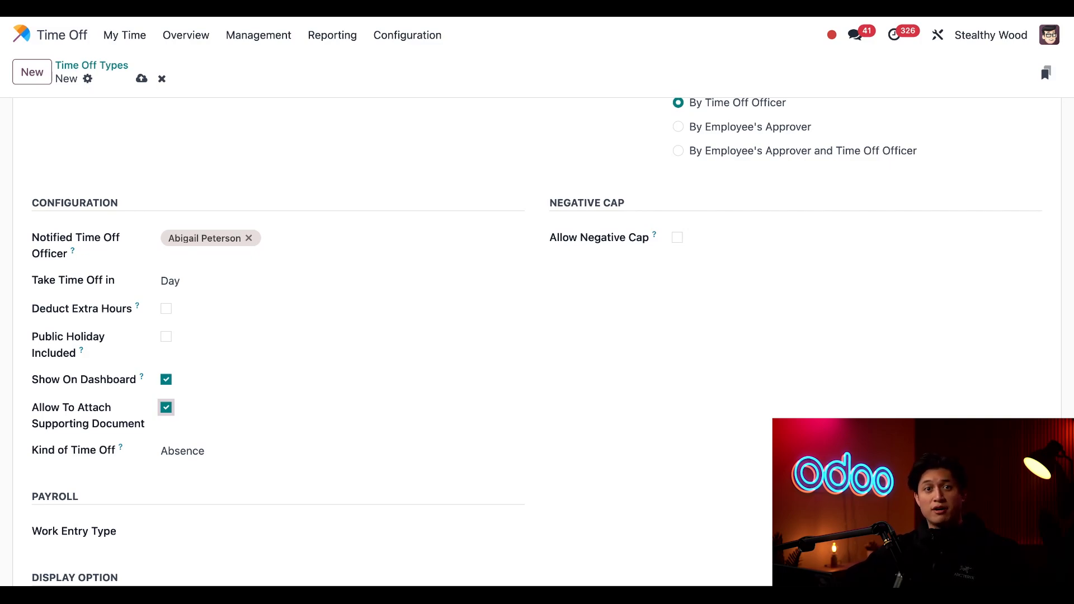
- Set the kind of time off to Worked Time and the payroll work entry type to Attendance
{"action": "left_click", "coordinate": [200, 463]}
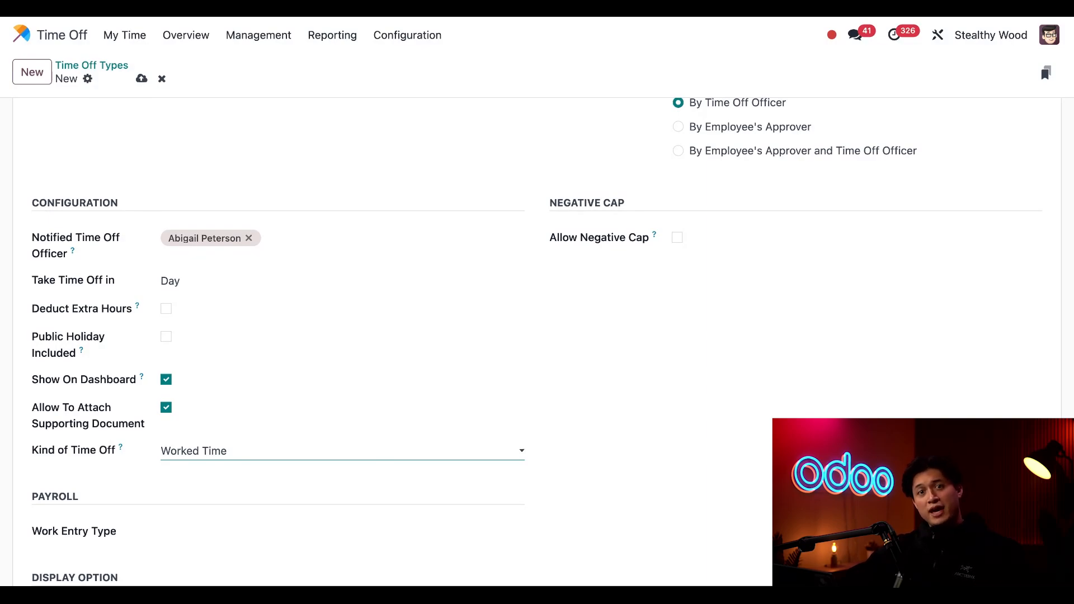
{"action": "scroll", "coordinate": [228, 355], "scroll_direction": "down", "scroll_amount": 5}
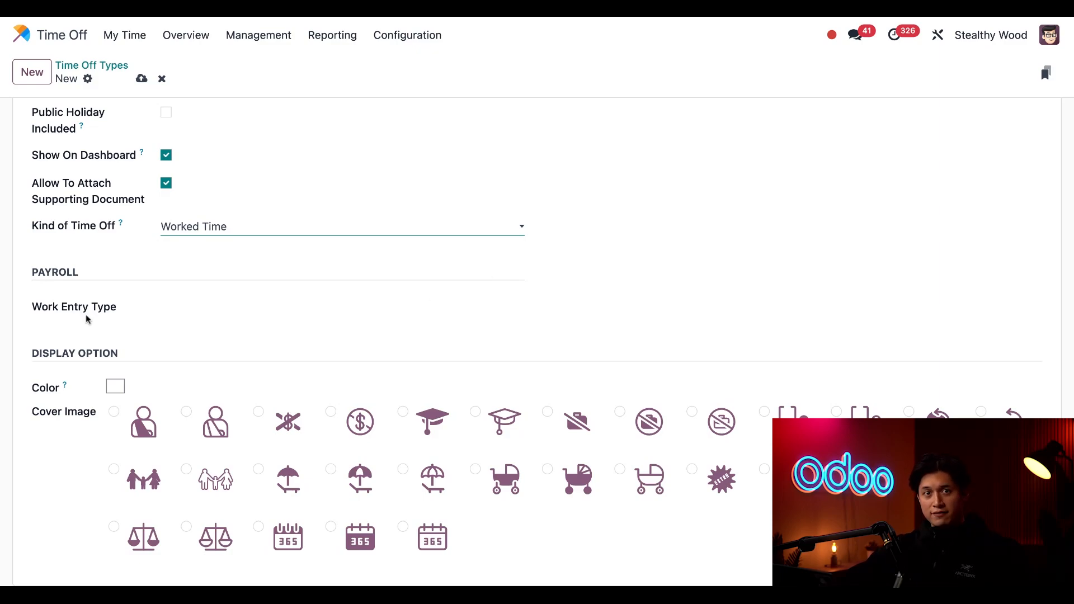
{"action": "left_click", "coordinate": [219, 306]}
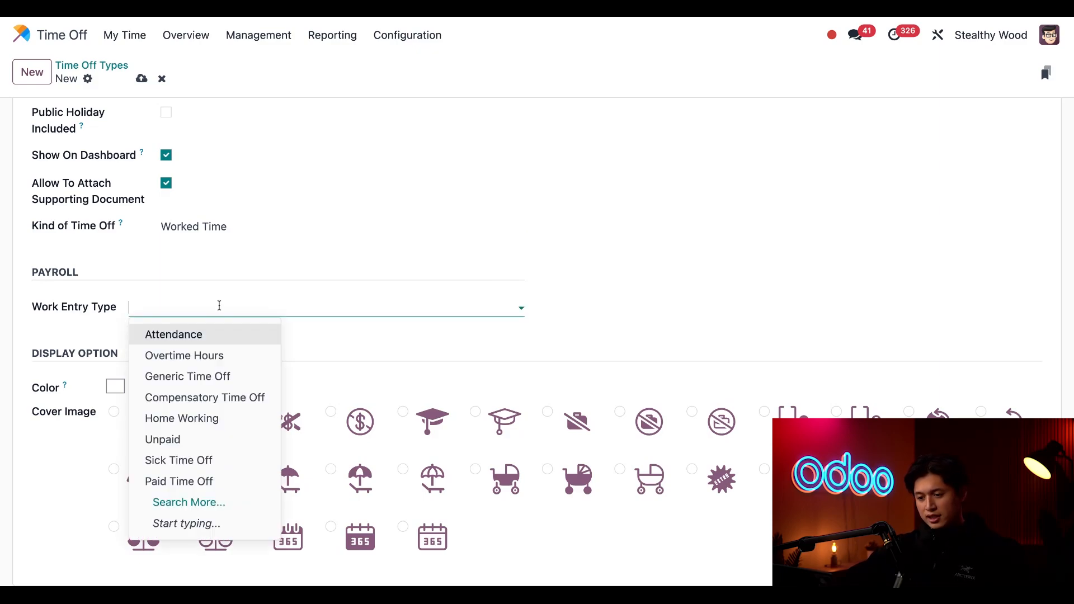
{"action": "left_click", "coordinate": [208, 338]}
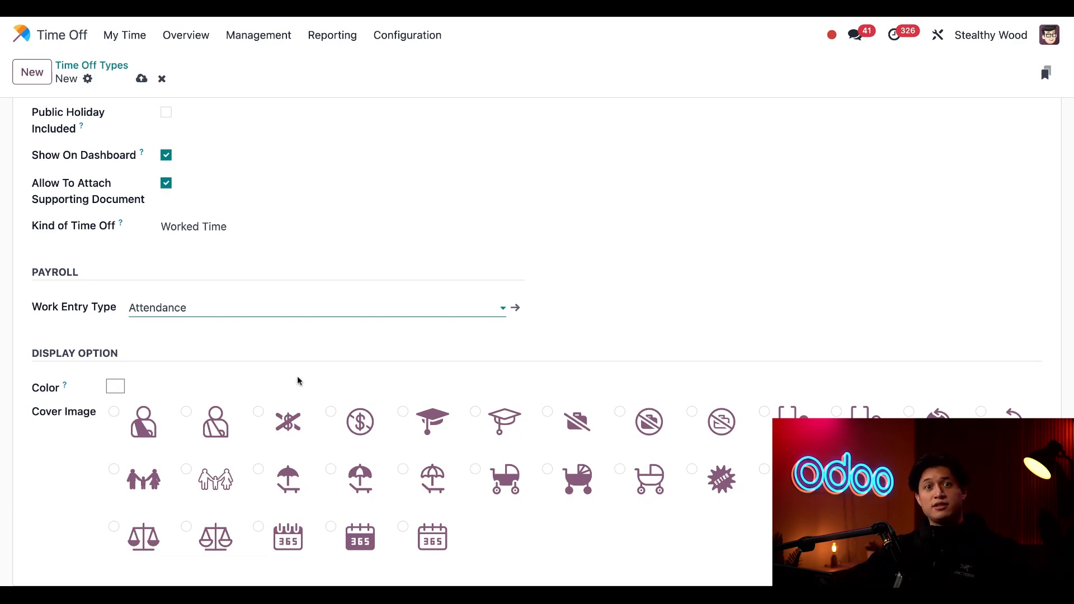
- Give the time off type a light blue display color and the solid graduation cap cover image
{"action": "left_click", "coordinate": [118, 388]}
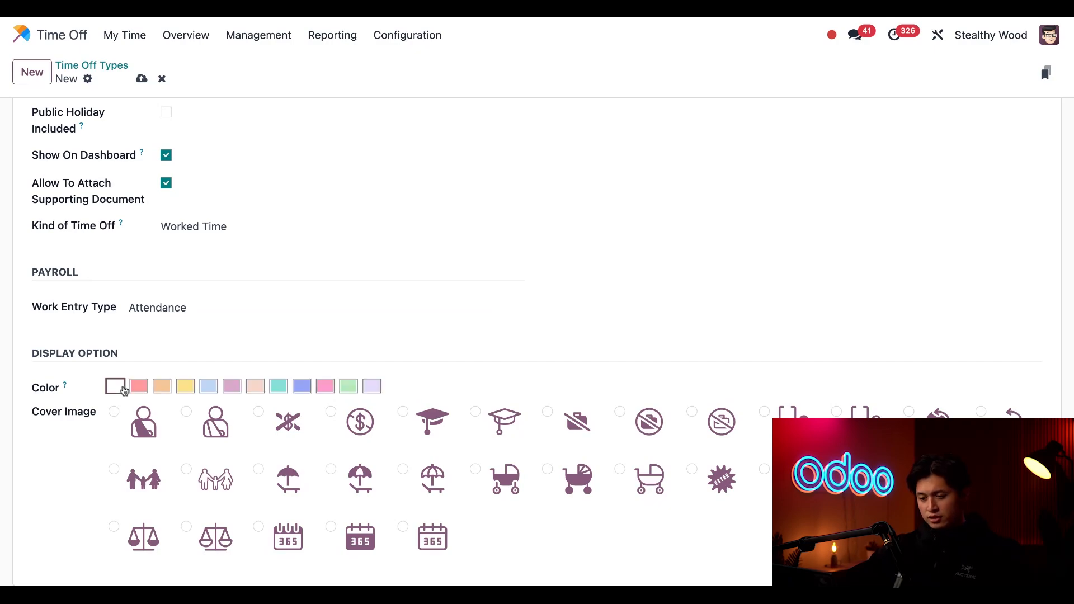
{"action": "left_click", "coordinate": [209, 387]}
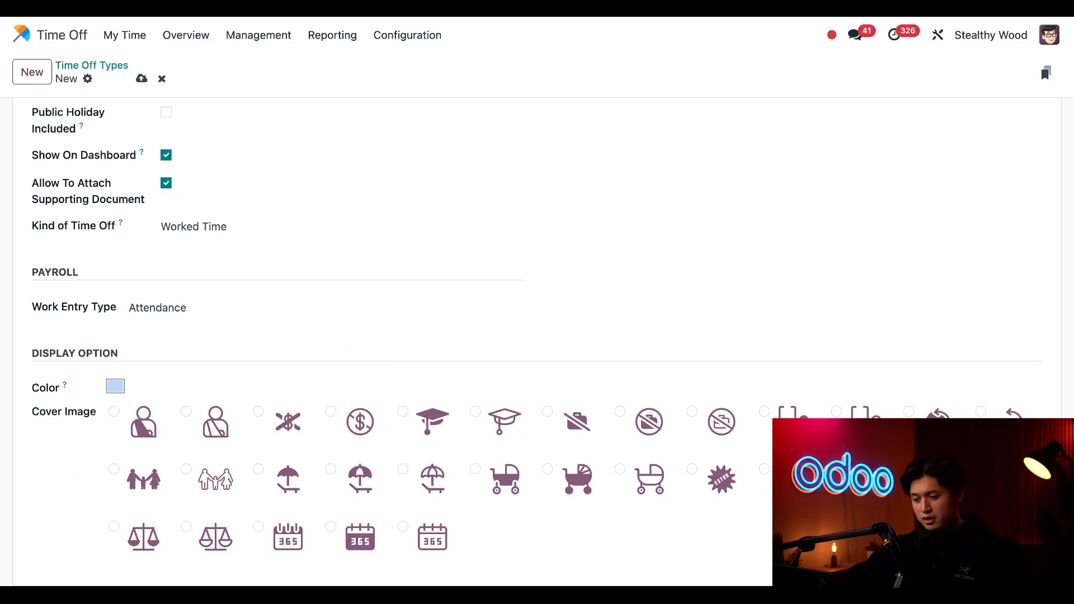
{"action": "left_click", "coordinate": [403, 412]}
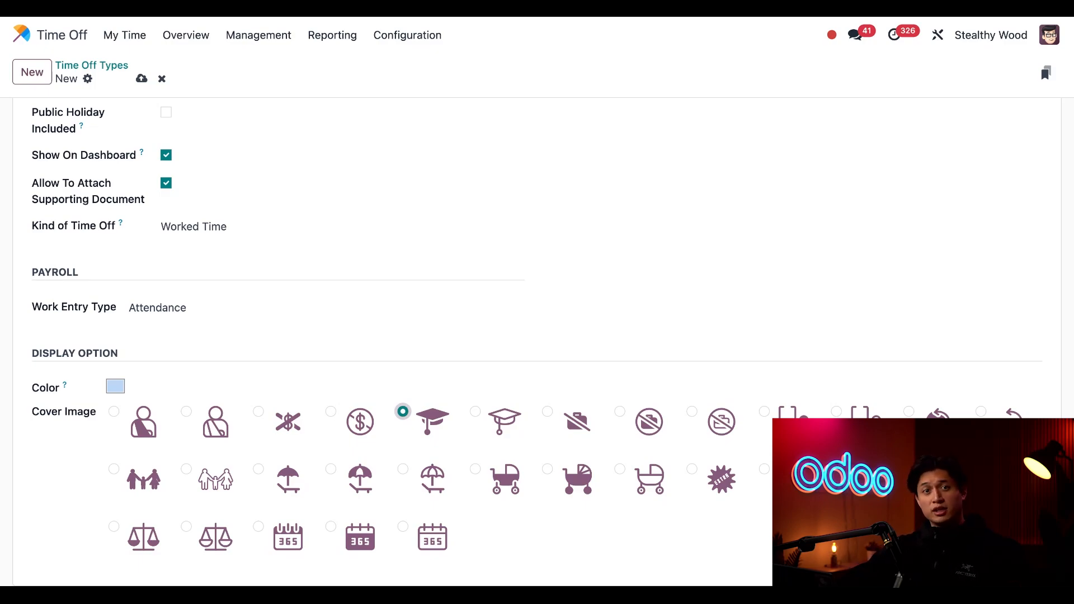
- Set allocation approval to By Employee's Approver and Time Off Officer, and save the type, returning to the time off types list
{"action": "scroll", "coordinate": [535, 253], "scroll_direction": "up", "scroll_amount": 10}
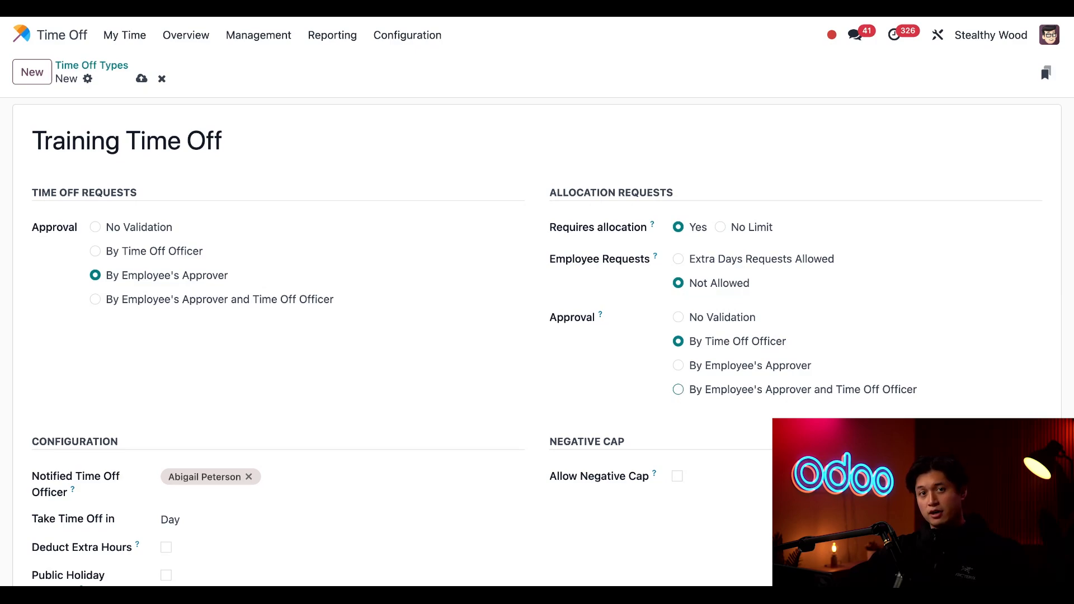
{"action": "left_click", "coordinate": [679, 390]}
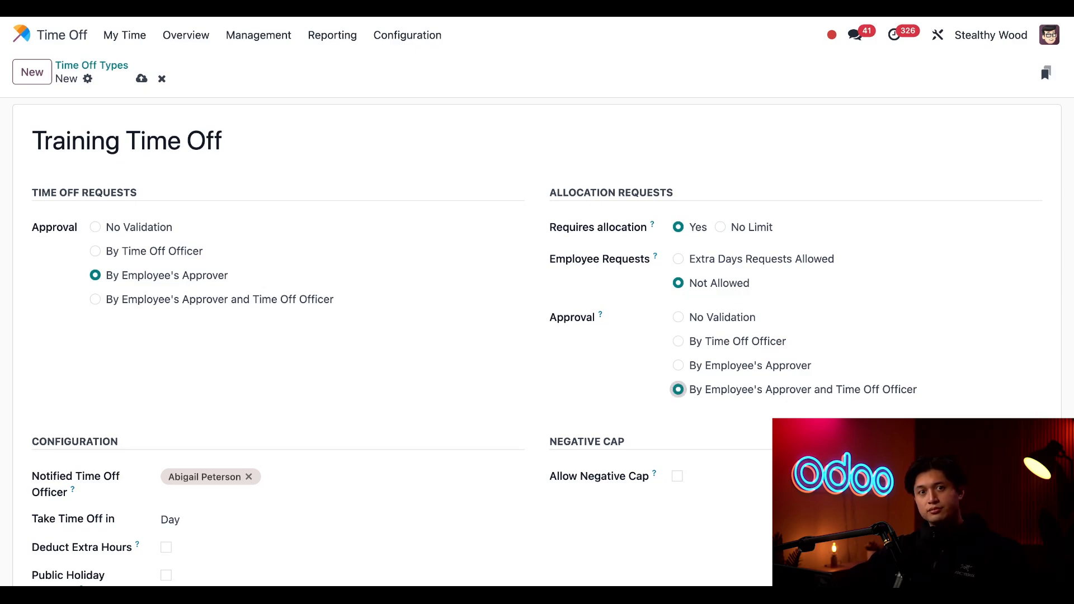
{"action": "scroll", "coordinate": [537, 341], "scroll_direction": "down", "scroll_amount": 5}
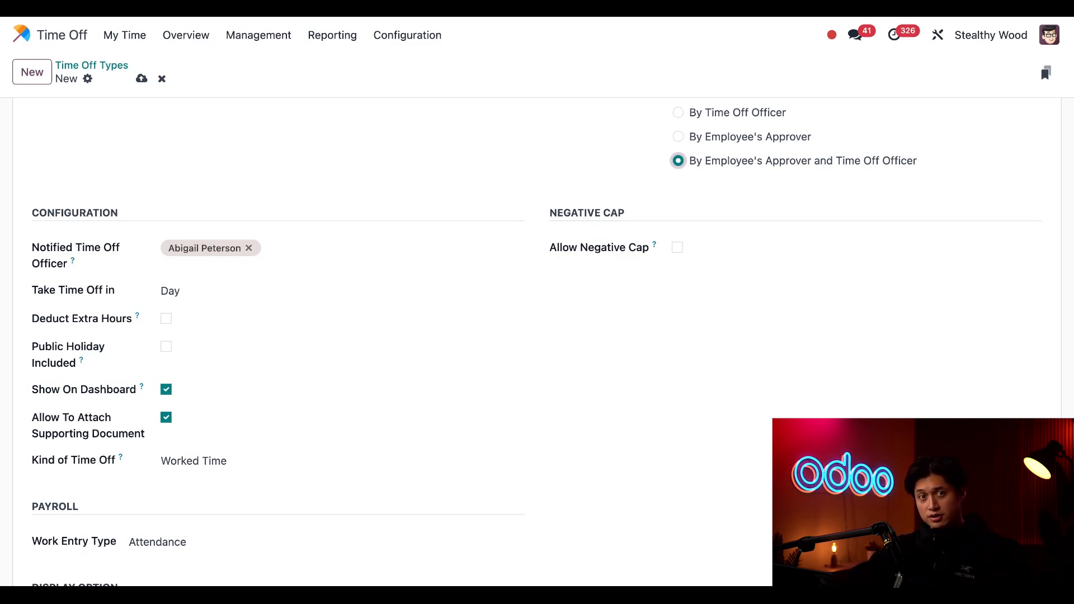
{"action": "scroll", "coordinate": [537, 341], "scroll_direction": "up", "scroll_amount": 5}
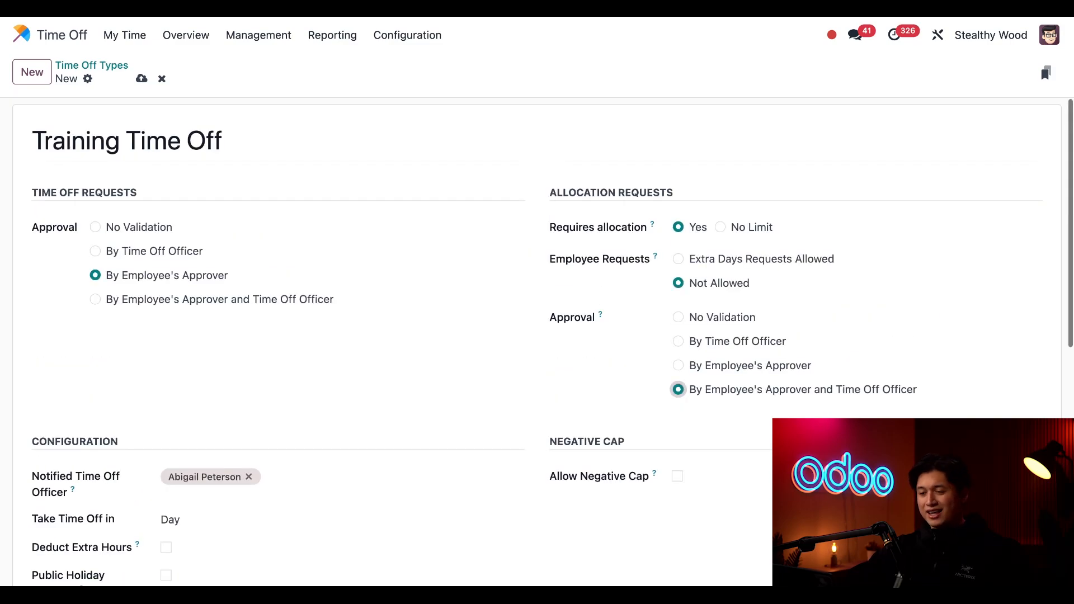
{"action": "left_click", "coordinate": [141, 81]}
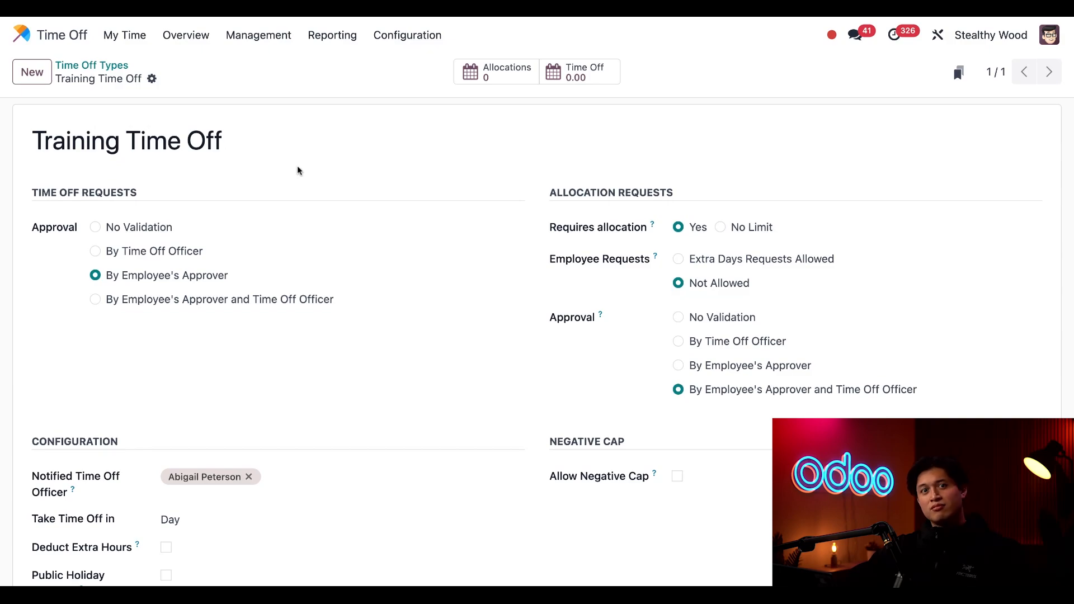
{"action": "left_click", "coordinate": [93, 65]}
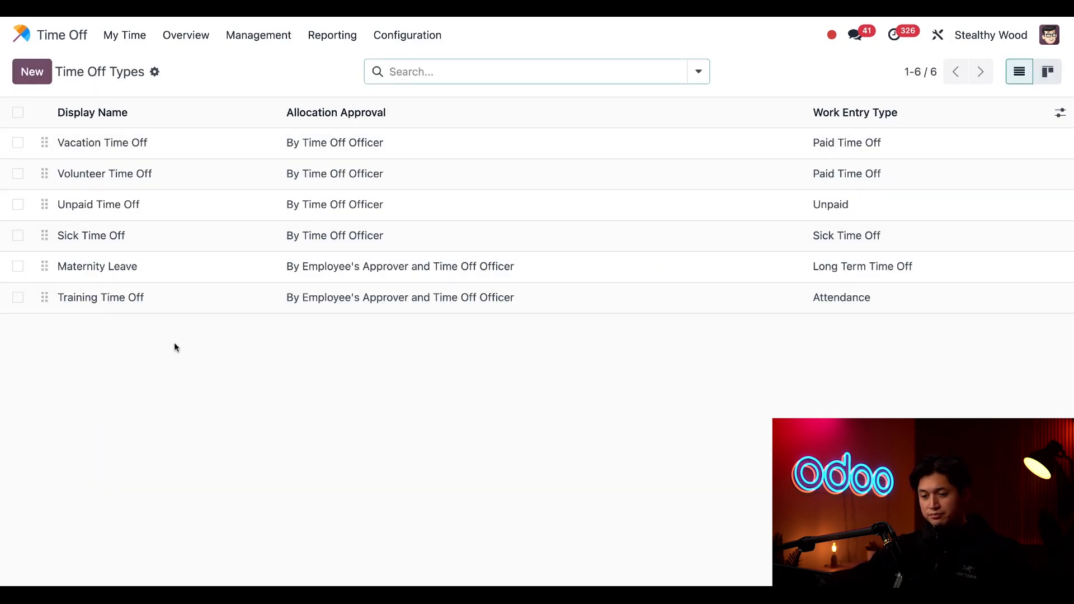